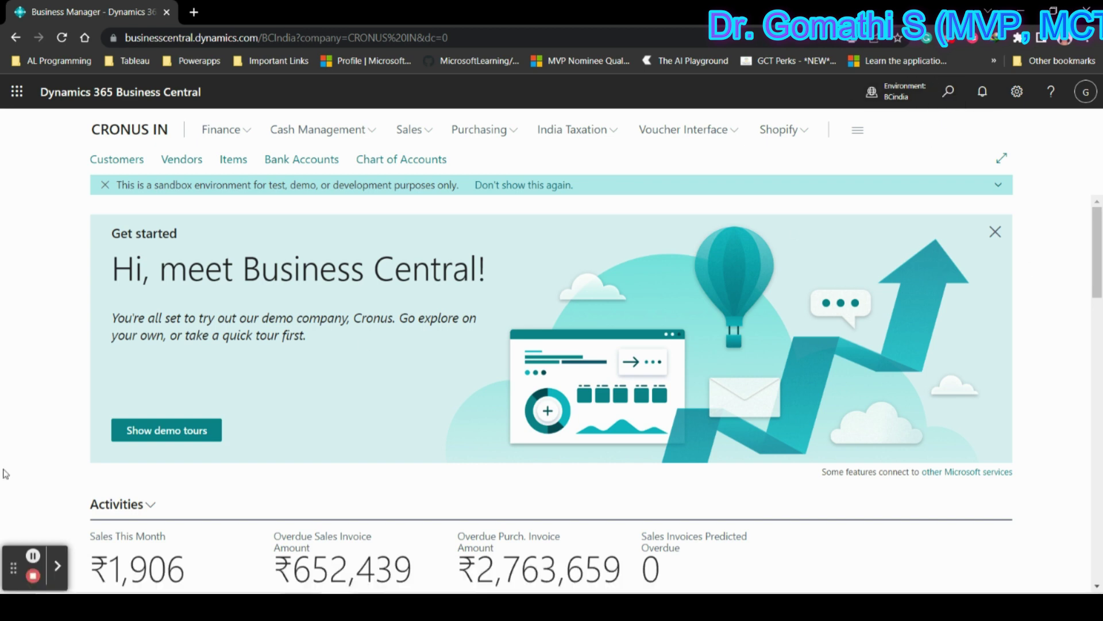
# Search Tell Me for 'Report layout selection' and pick the Report Layout Selection result.
pyautogui.click(57, 569)
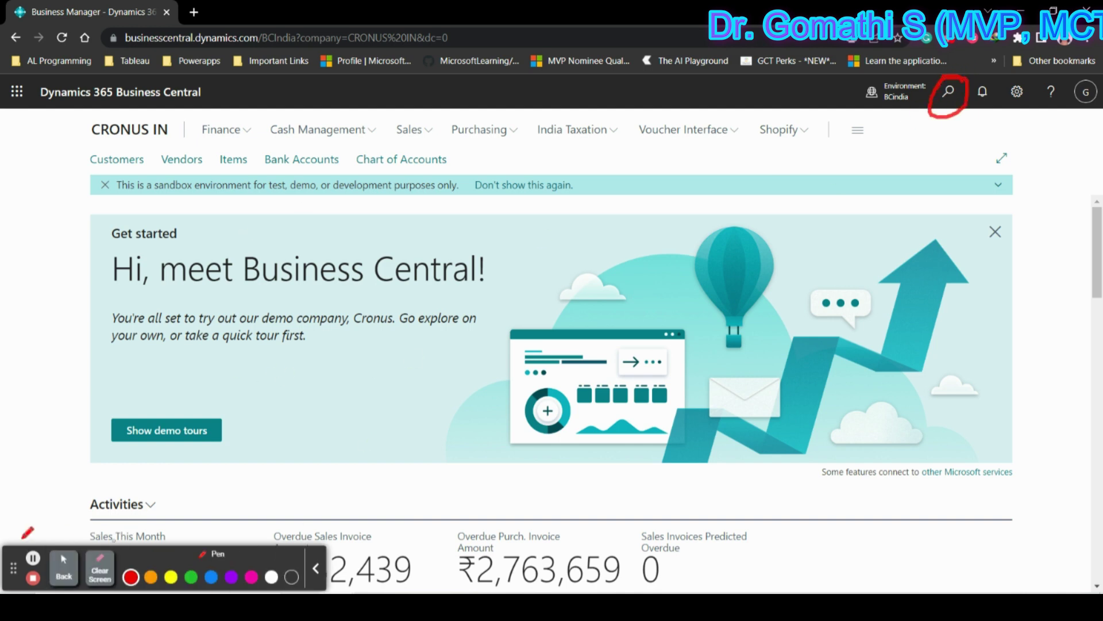
pyautogui.click(63, 569)
pyautogui.click(948, 92)
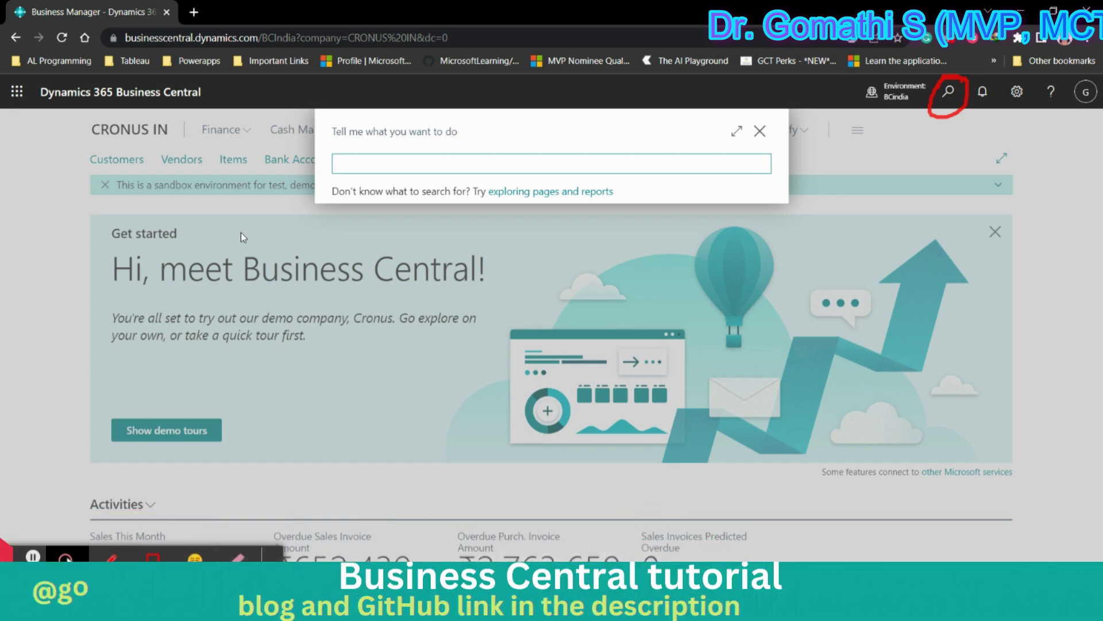
pyautogui.write('Report layout selection')
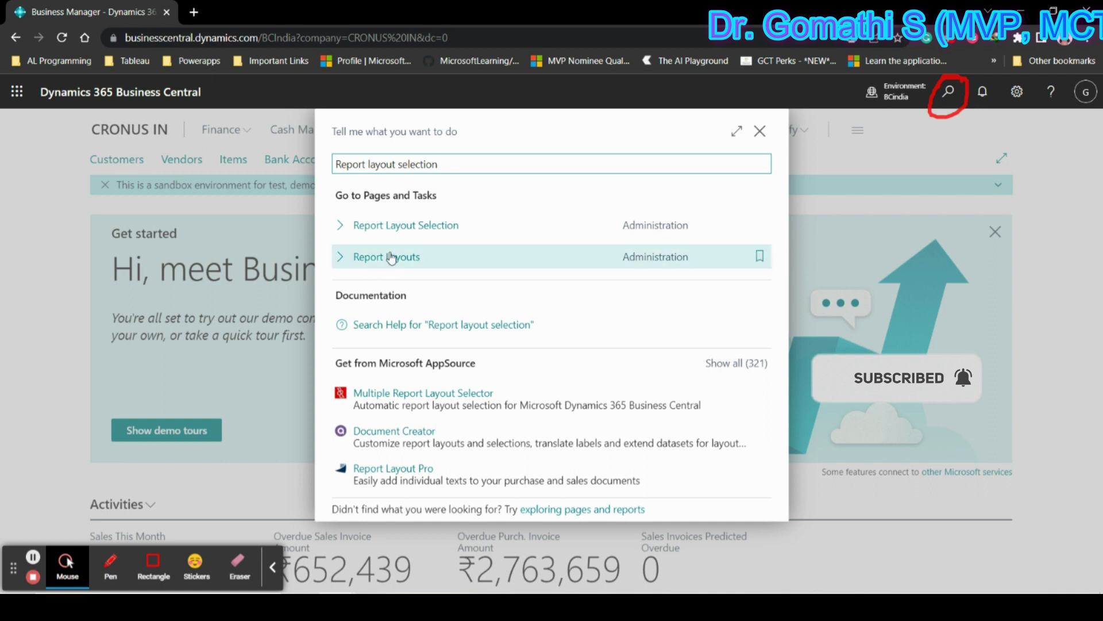
pyautogui.click(408, 229)
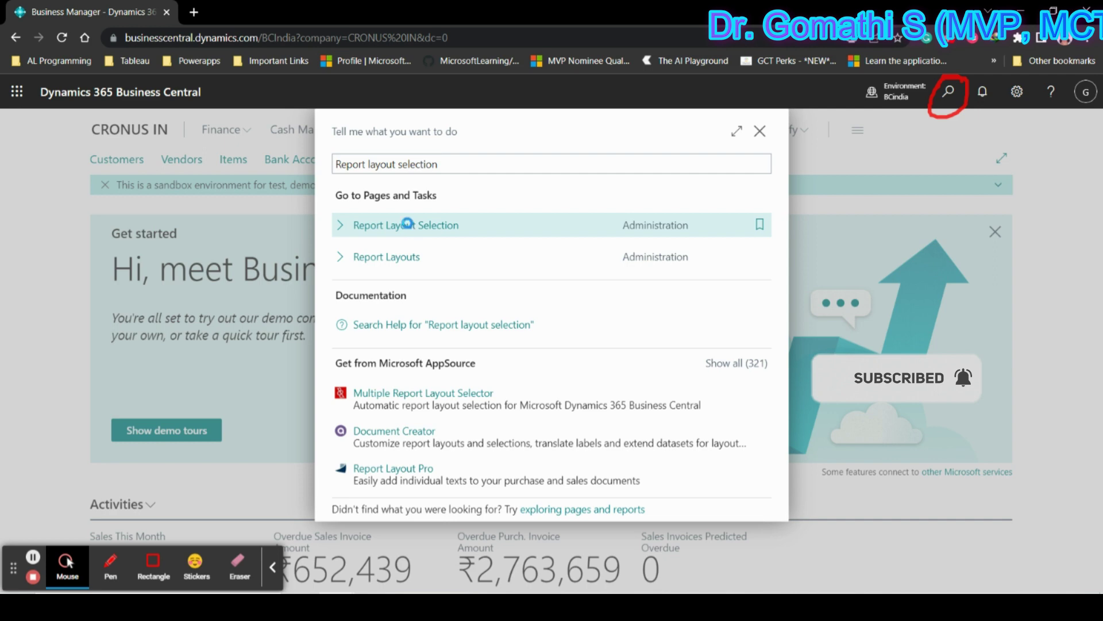
# Open Report Layout Selection and scroll through the built-in RDLC report layouts, then back to the top.
pyautogui.click(407, 224)
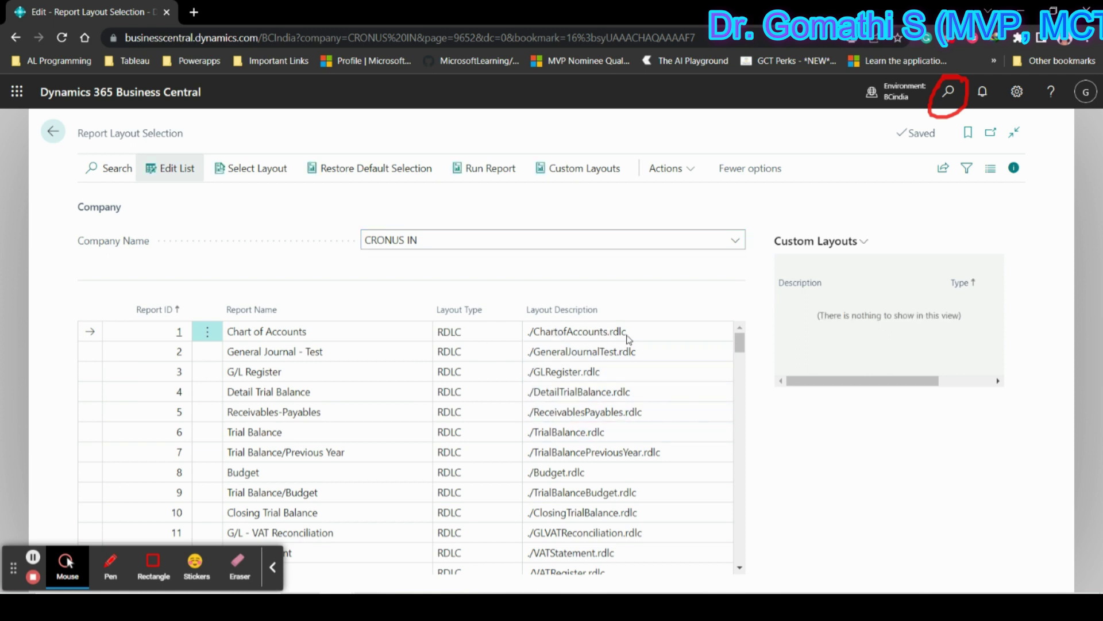
pyautogui.click(272, 567)
pyautogui.scroll(-3, 276, 403)
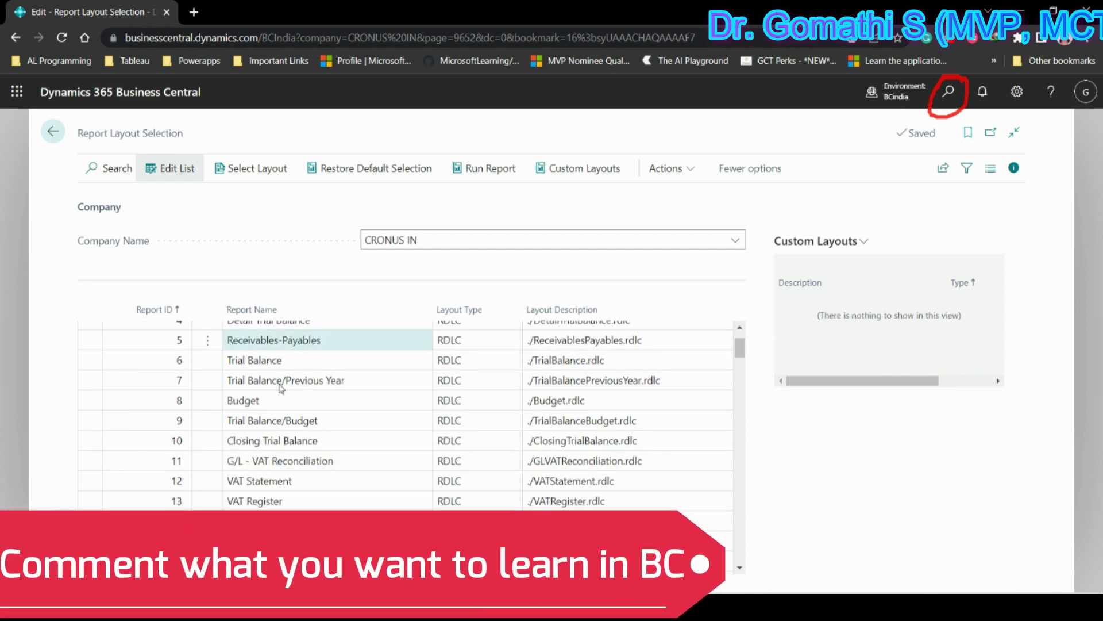
pyautogui.scroll(-6, 287, 411)
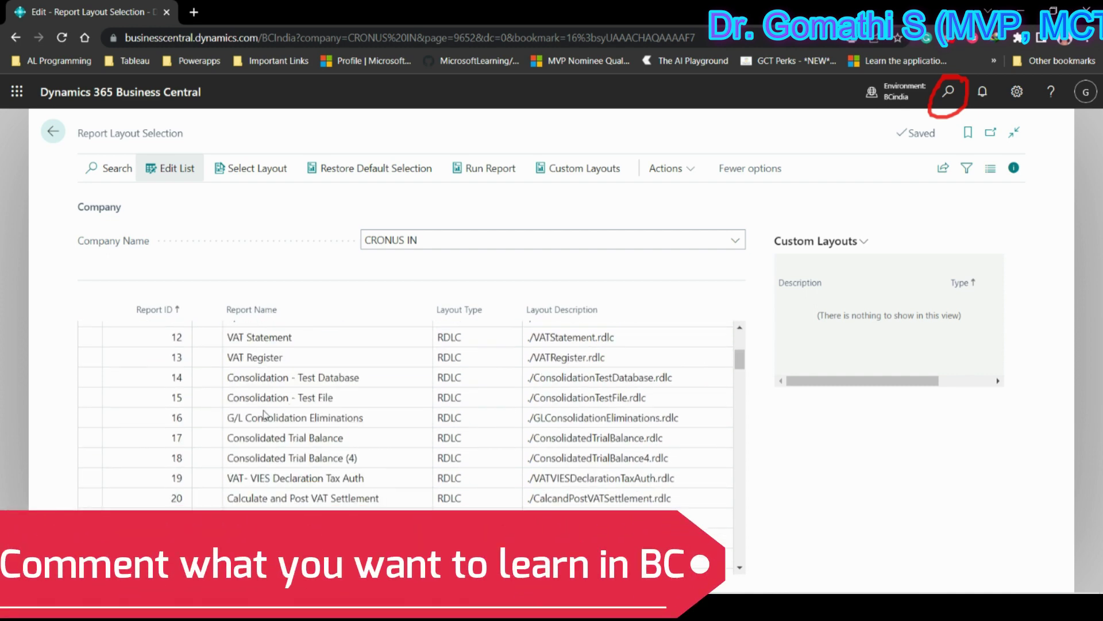
pyautogui.scroll(-8, 398, 373)
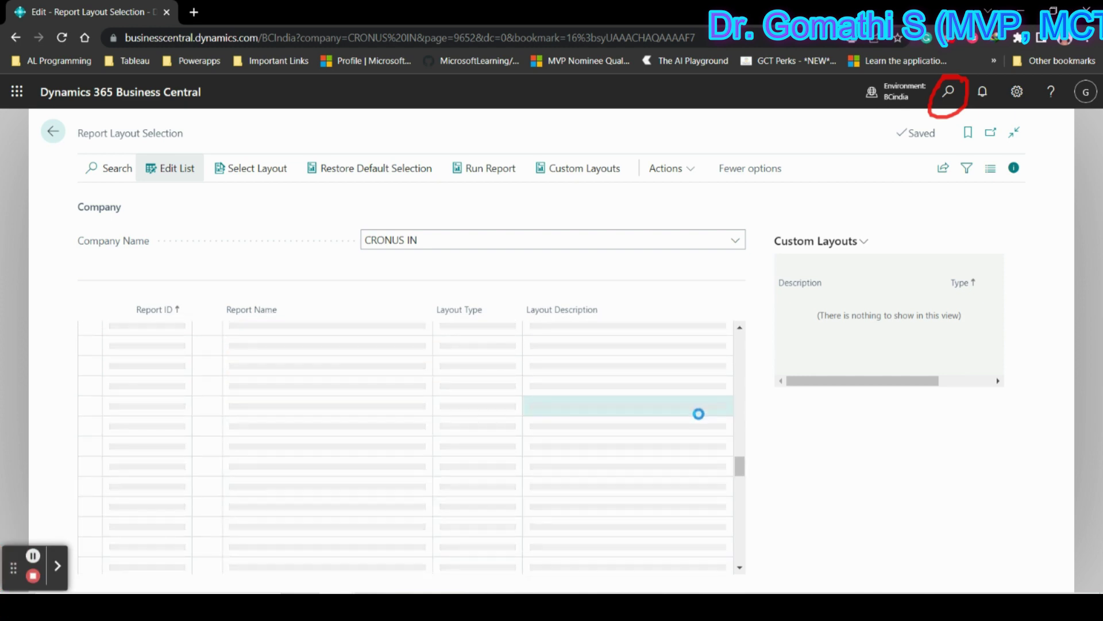
pyautogui.scroll(-3, 115, 339)
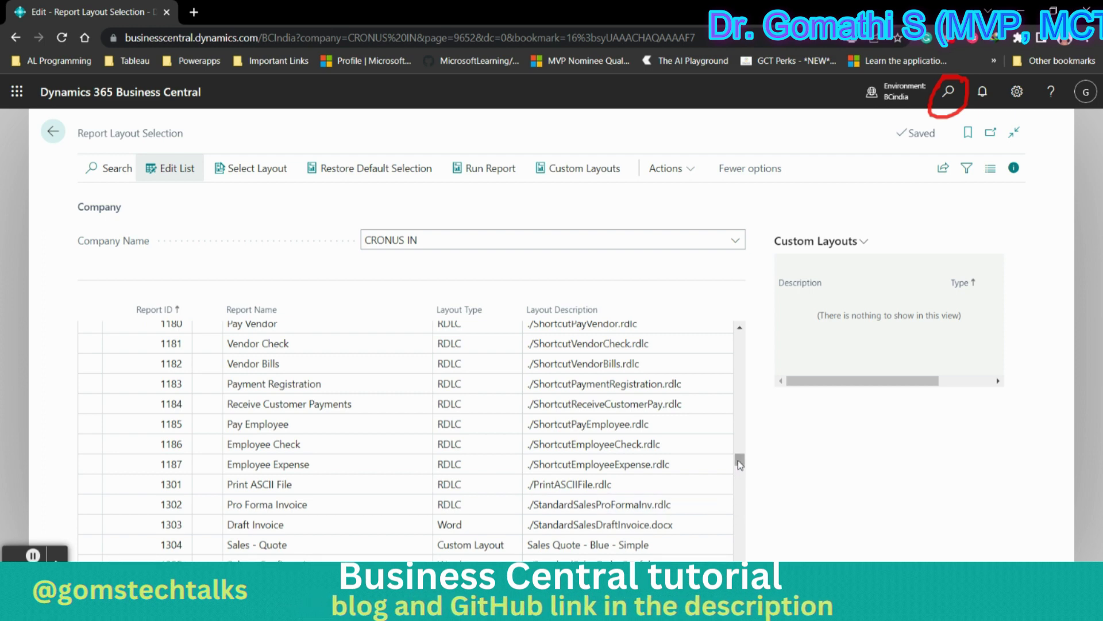
pyautogui.moveTo(740, 463); pyautogui.dragTo(744, 475)
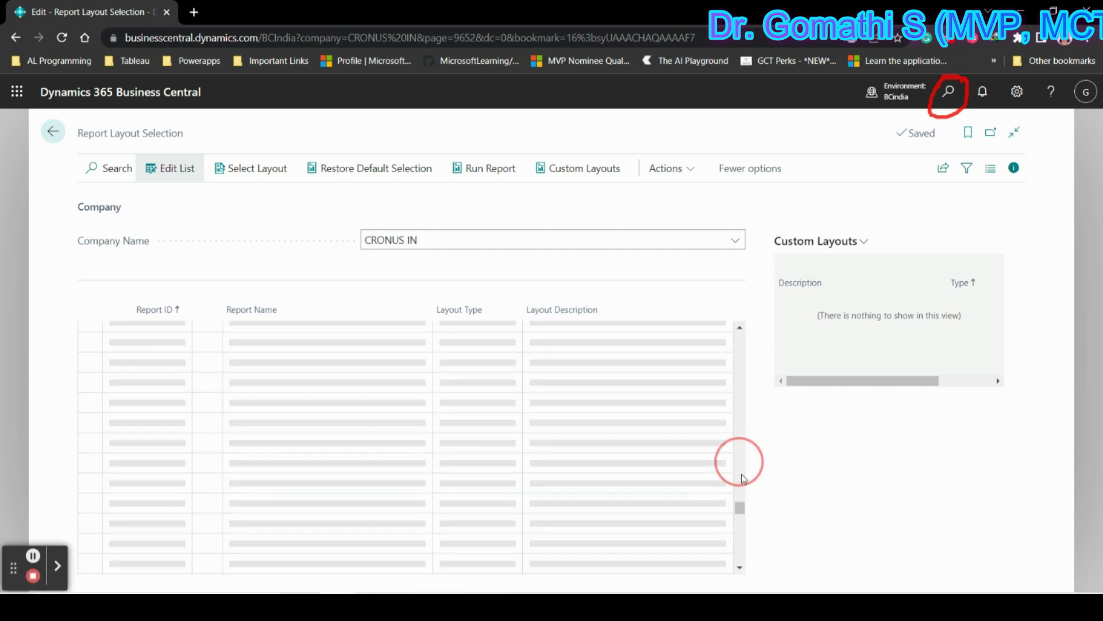
pyautogui.click(741, 518)
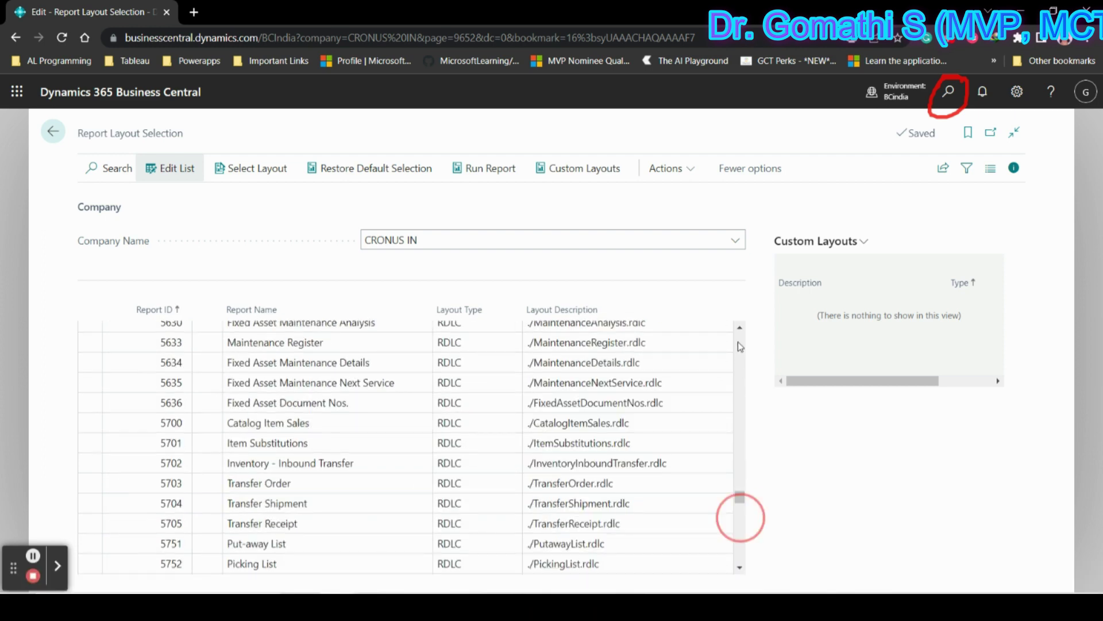
pyautogui.click(740, 477)
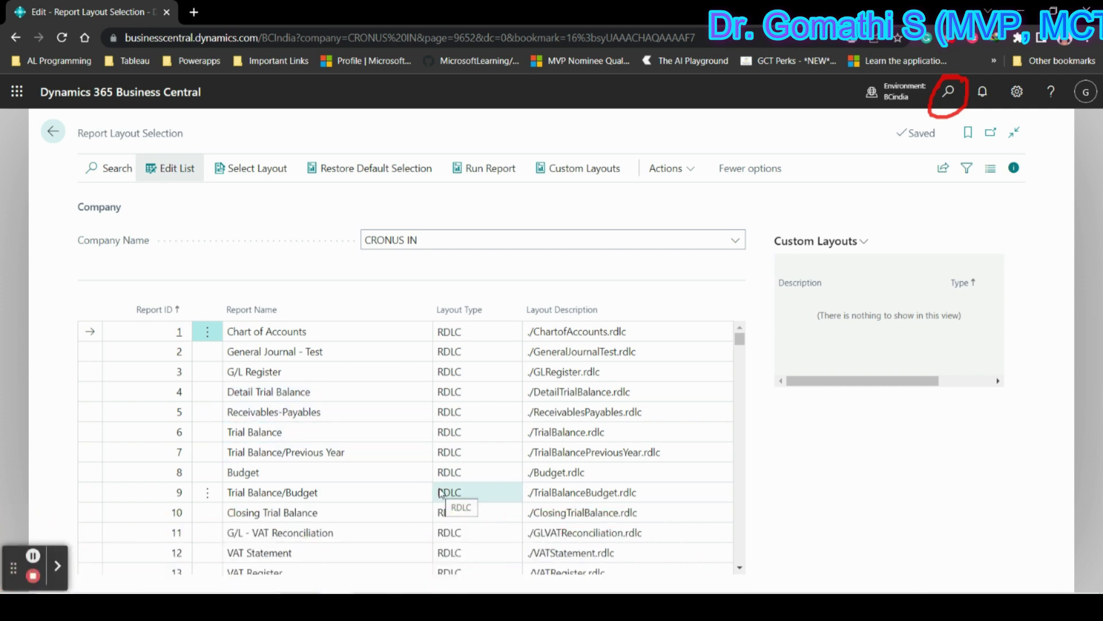
pyautogui.scroll(-7, 441, 493)
pyautogui.scroll(5, 441, 421)
pyautogui.scroll(2, 276, 439)
# Preview the Trial Balance report filtered to G/L account 1000, zoom to 110%, then close it.
pyautogui.click(275, 440)
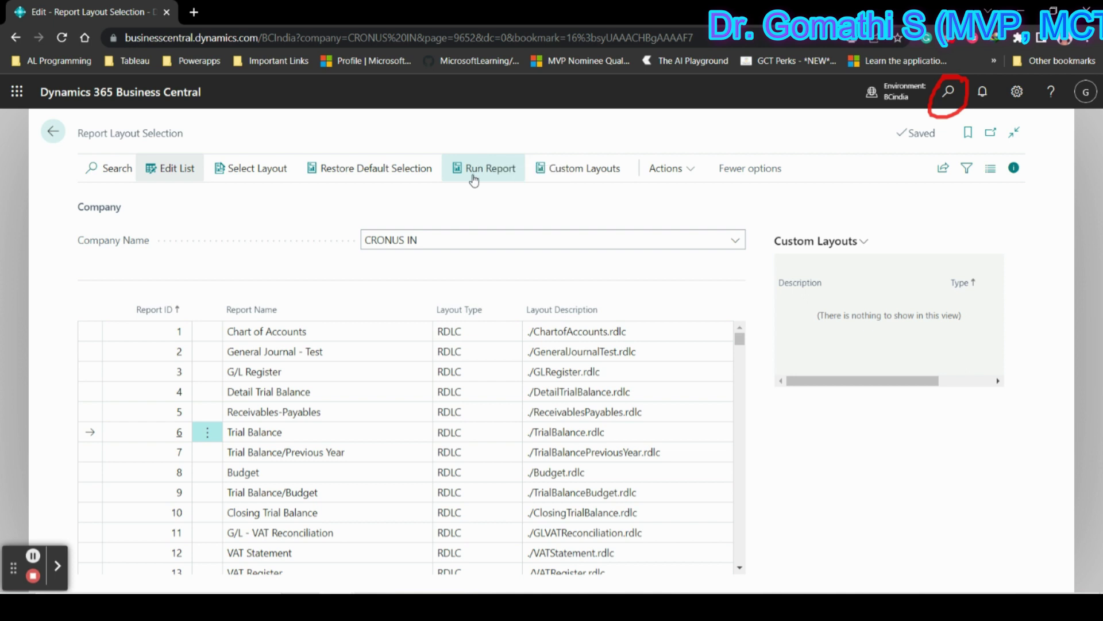
pyautogui.click(474, 180)
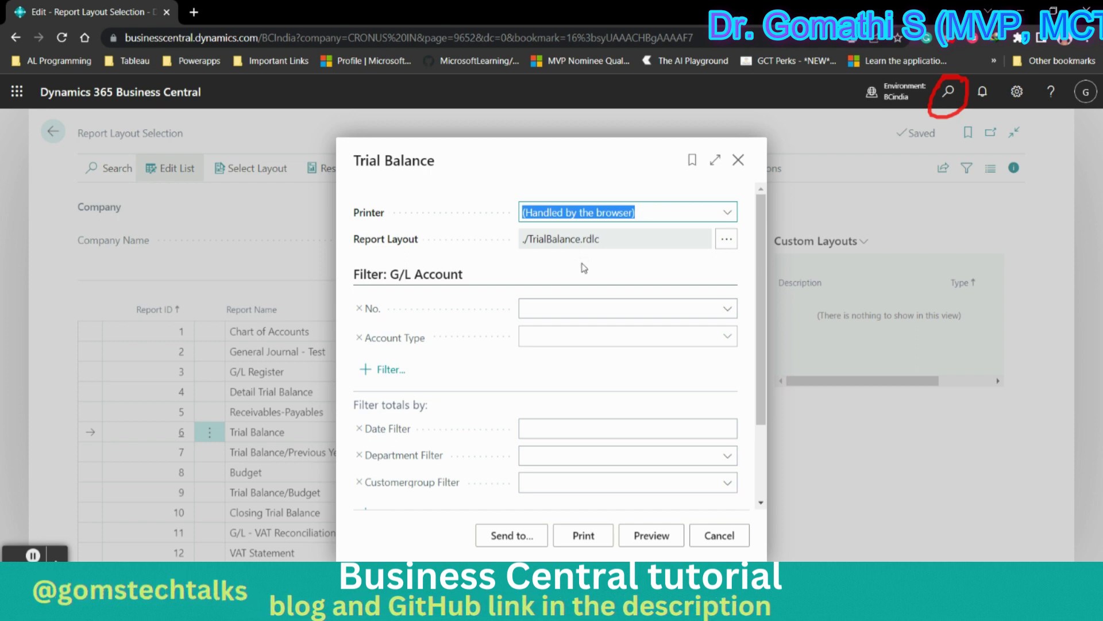
pyautogui.click(583, 310)
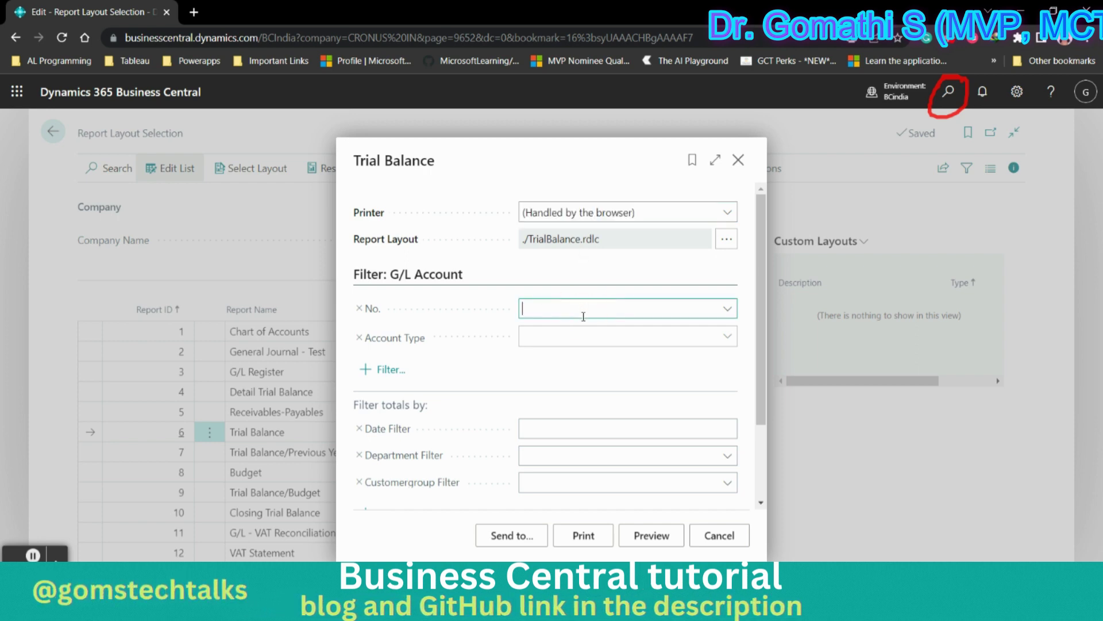
pyautogui.click(730, 311)
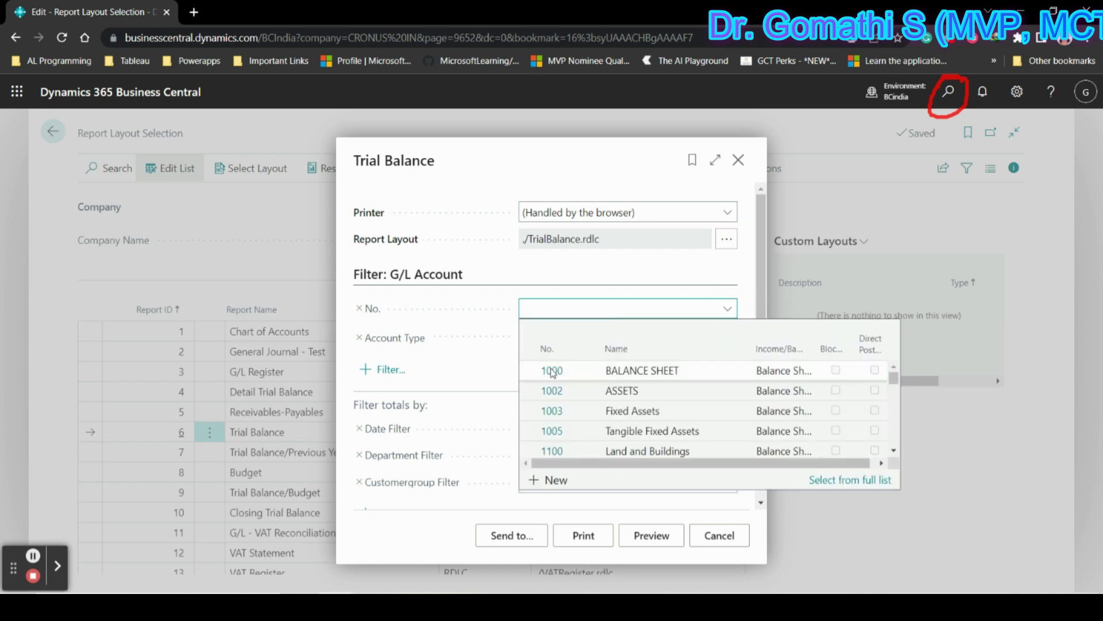
pyautogui.click(551, 372)
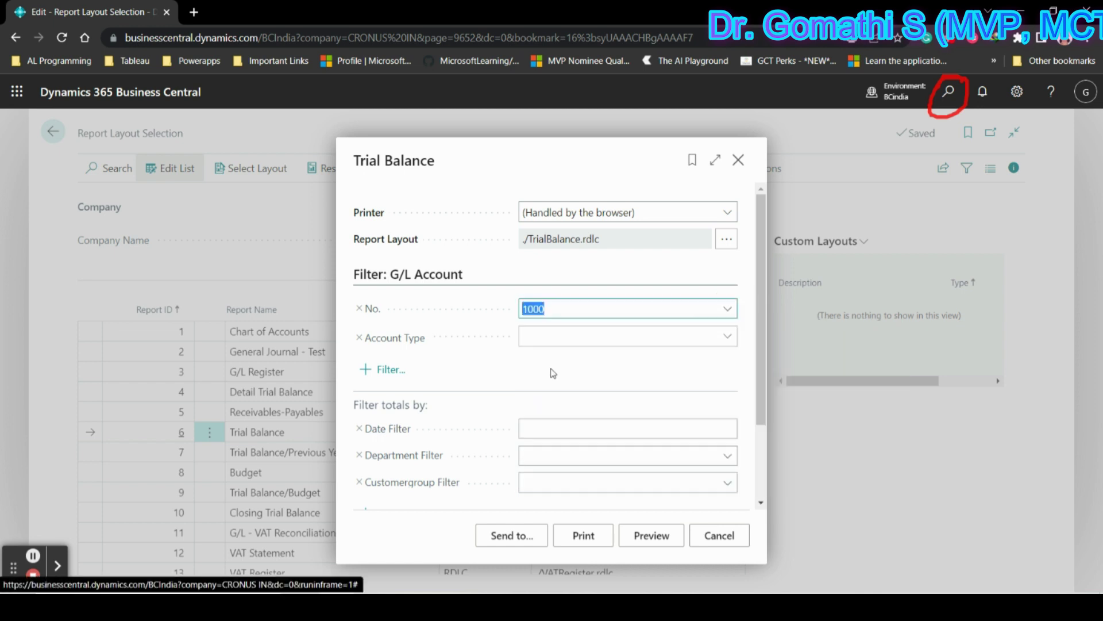
pyautogui.click(652, 535)
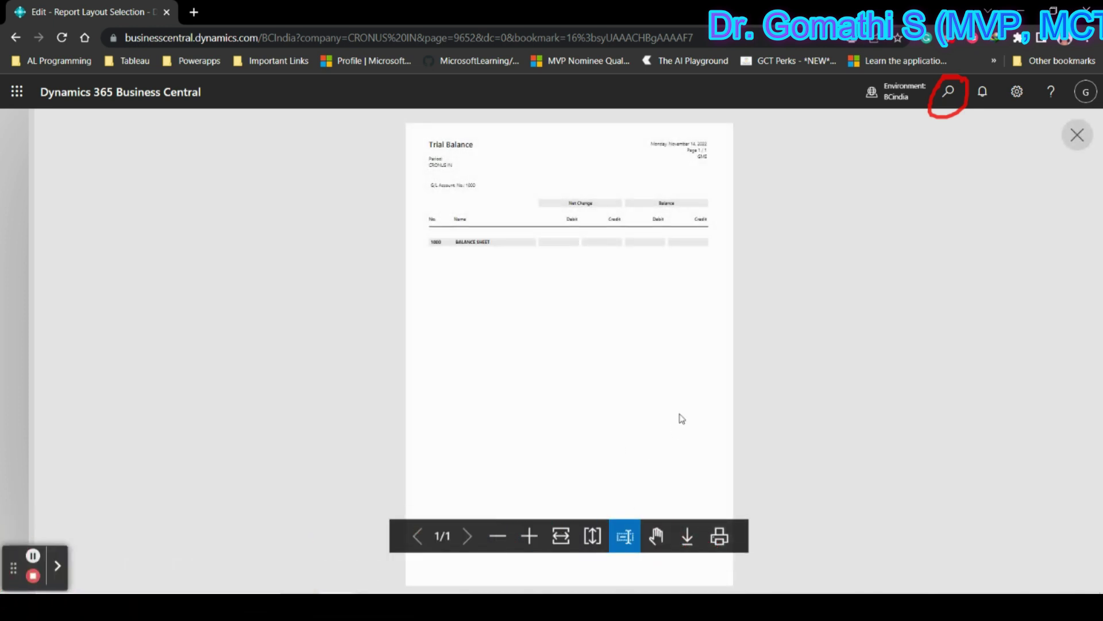
pyautogui.hotkey('ctrl', '+')
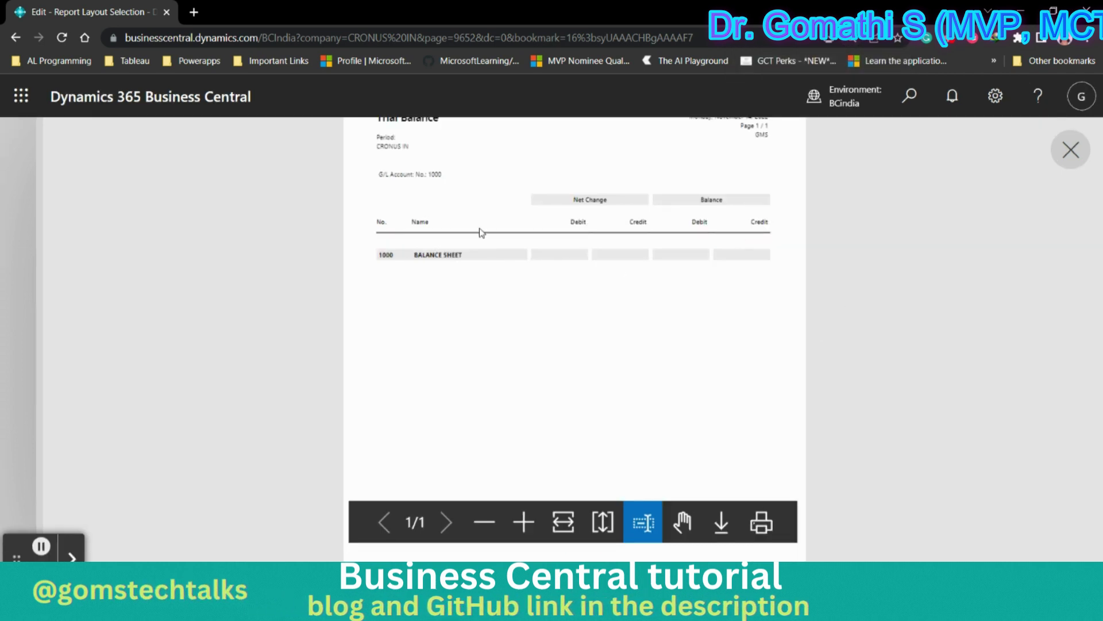
pyautogui.press('Escape')
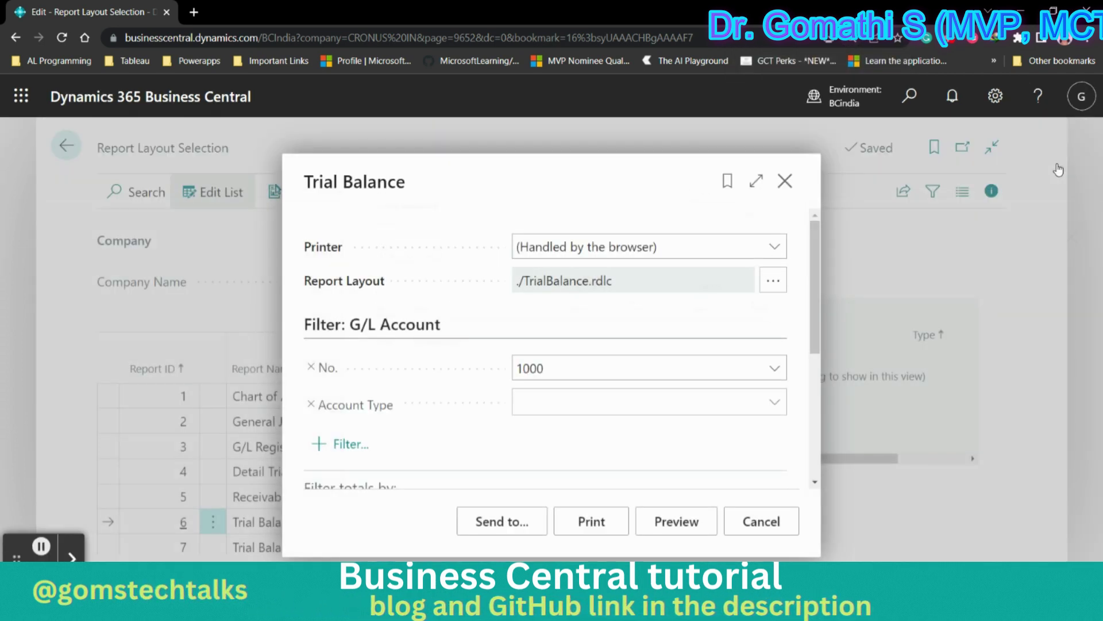
pyautogui.click(754, 536)
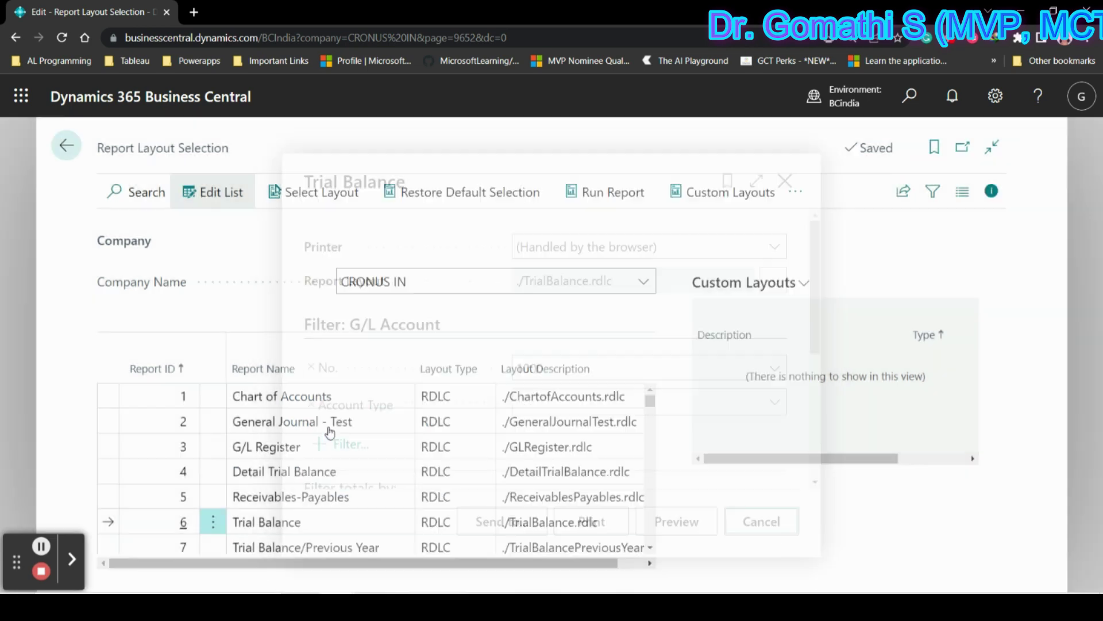
pyautogui.click(276, 498)
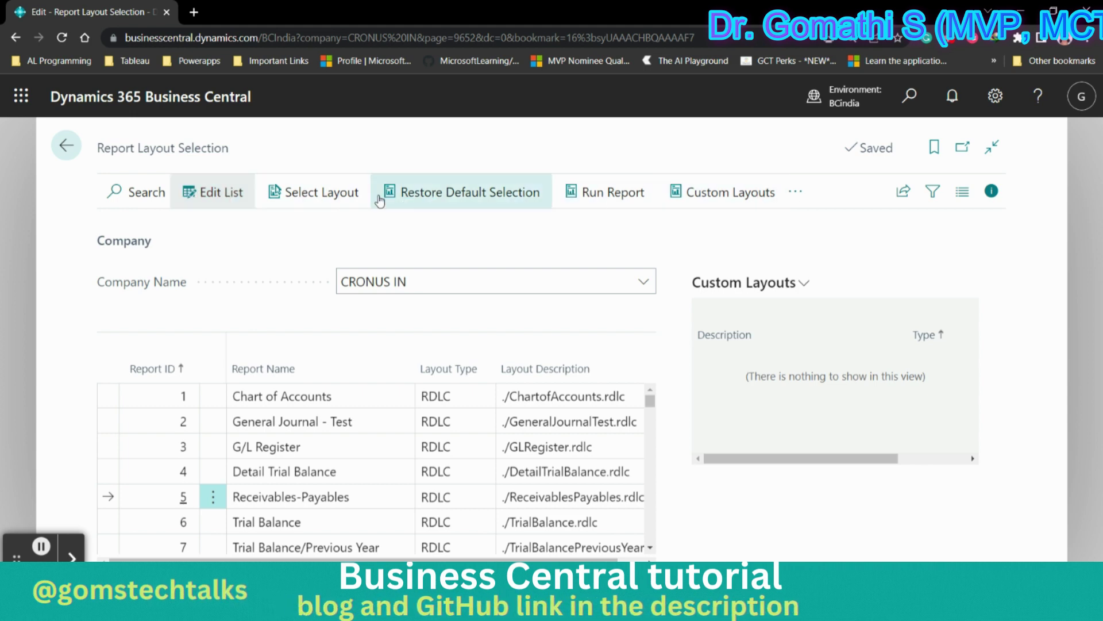
pyautogui.click(751, 200)
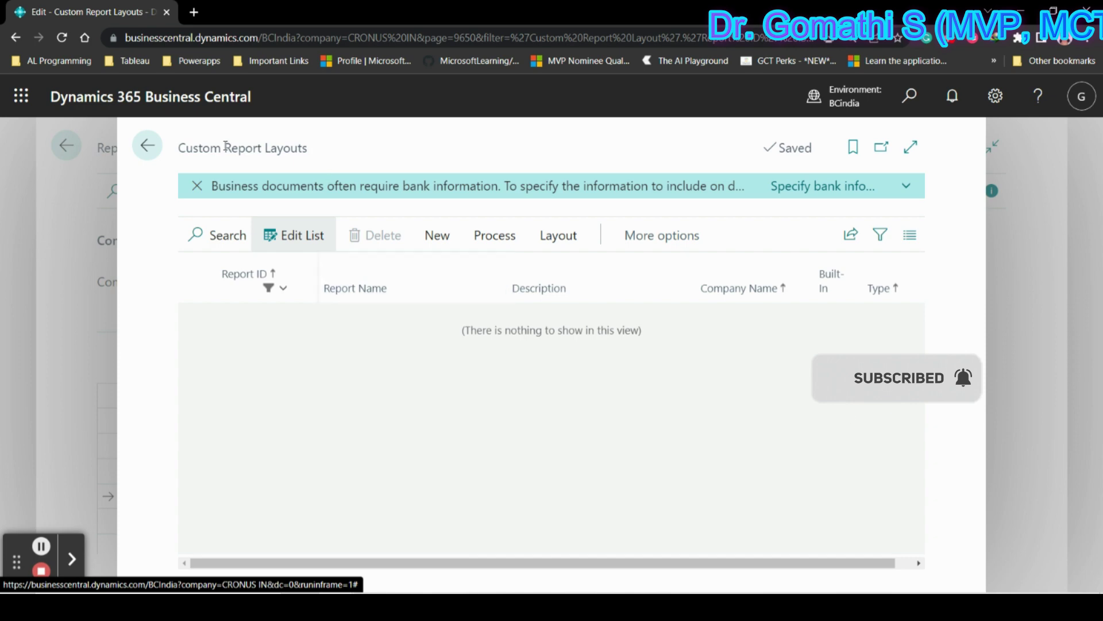
pyautogui.click(146, 154)
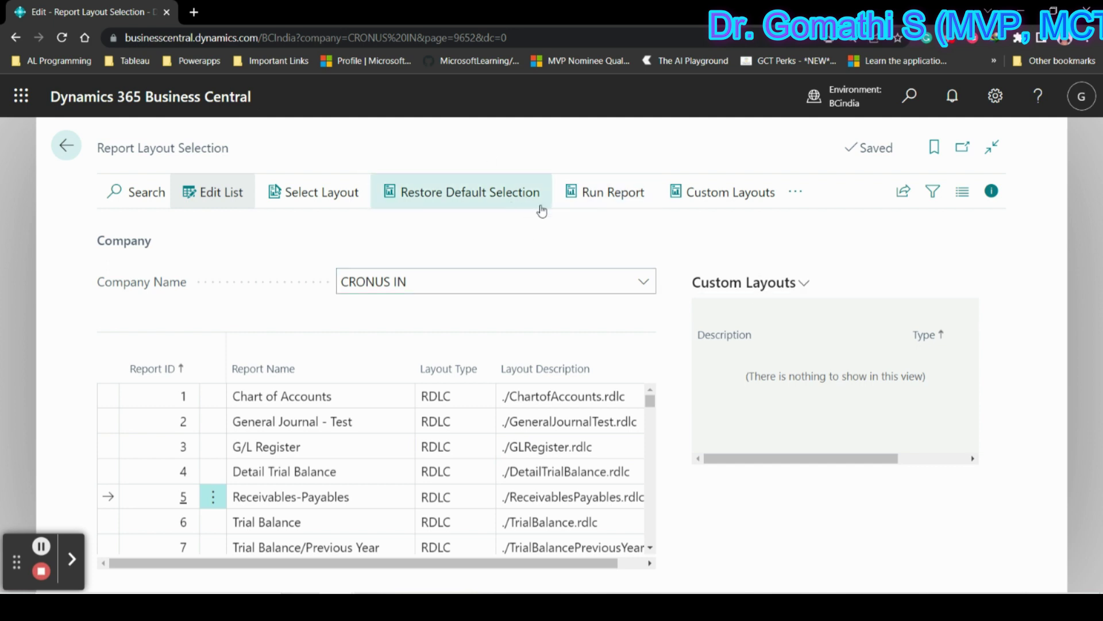
# Look over the '...' additional actions, then switch the page from edit to view mode.
pyautogui.click(805, 198)
pyautogui.moveTo(758, 226)
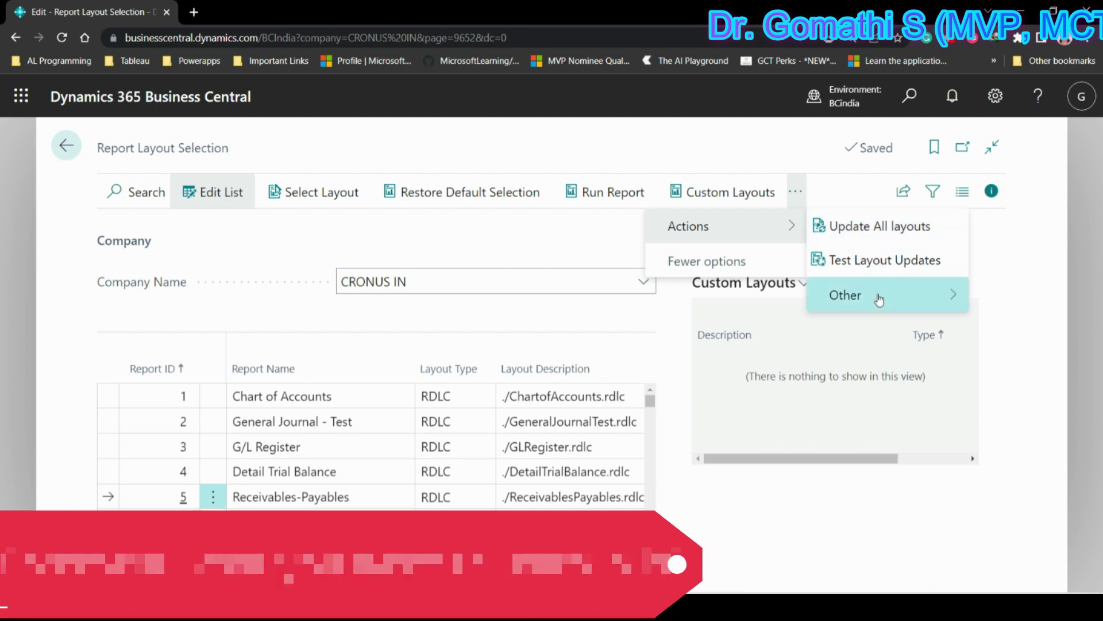
pyautogui.moveTo(850, 297)
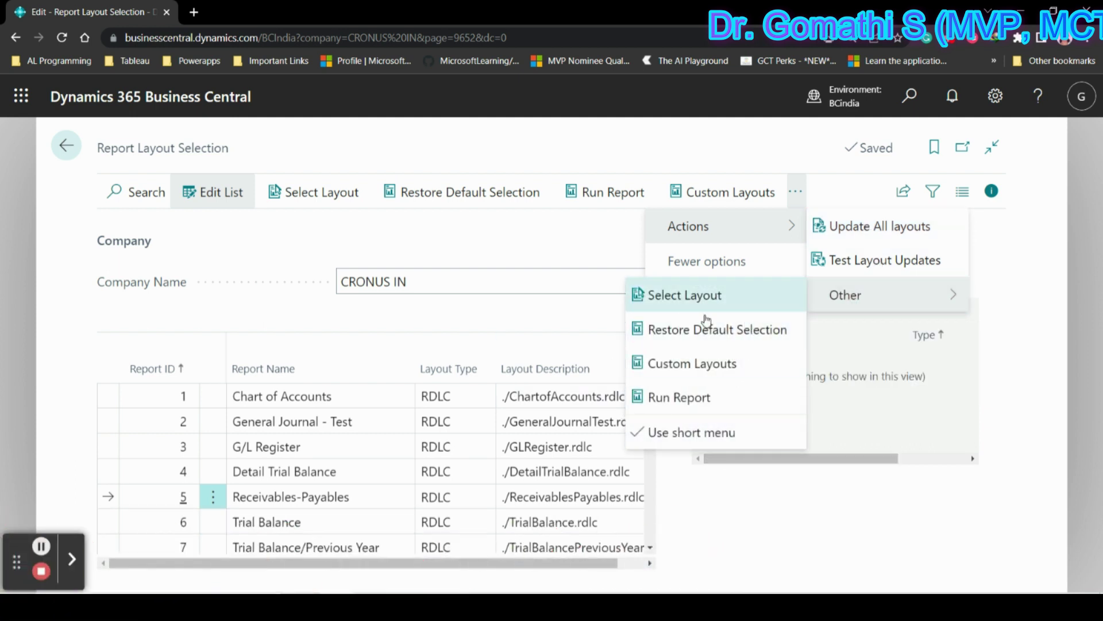
pyautogui.click(523, 257)
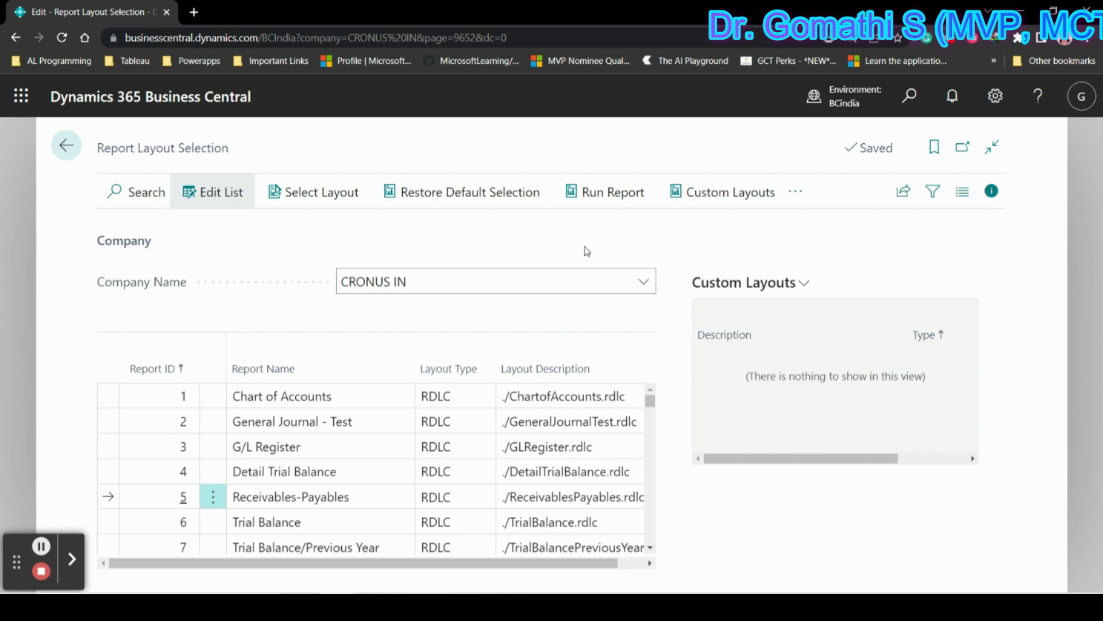
pyautogui.click(235, 208)
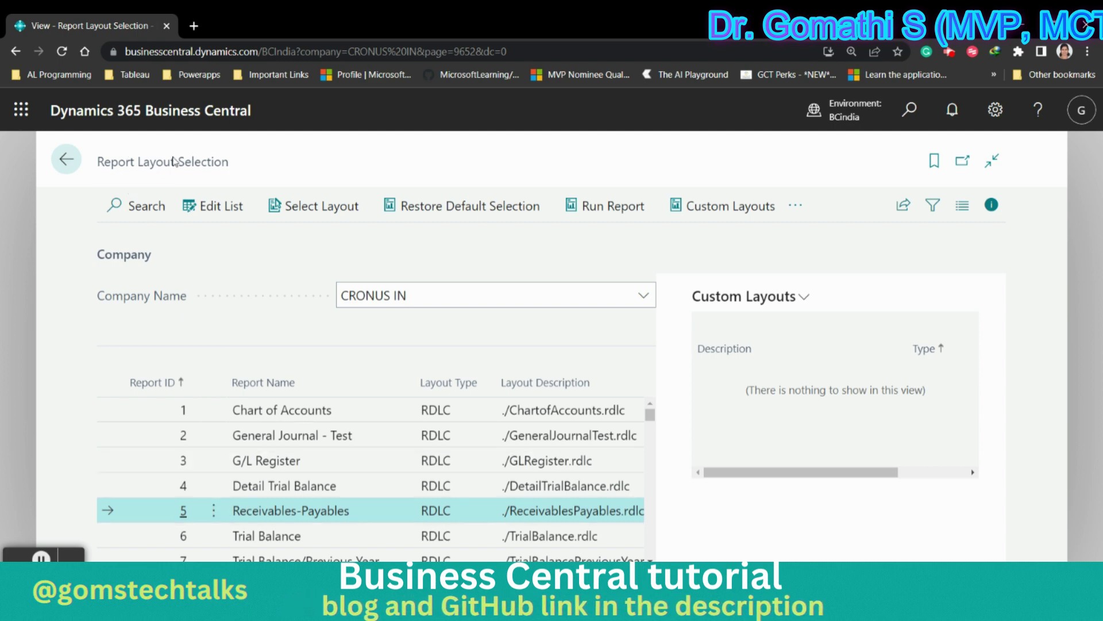
# Keep CRONUS IN as the company and scroll through the full list of reports.
pyautogui.click(373, 295)
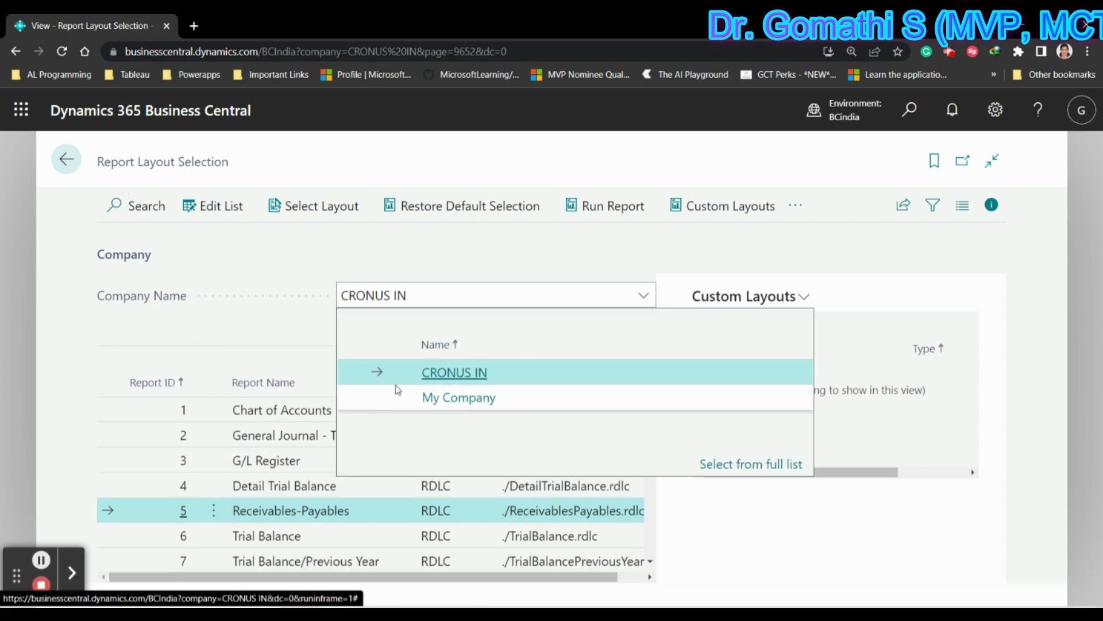
pyautogui.click(537, 258)
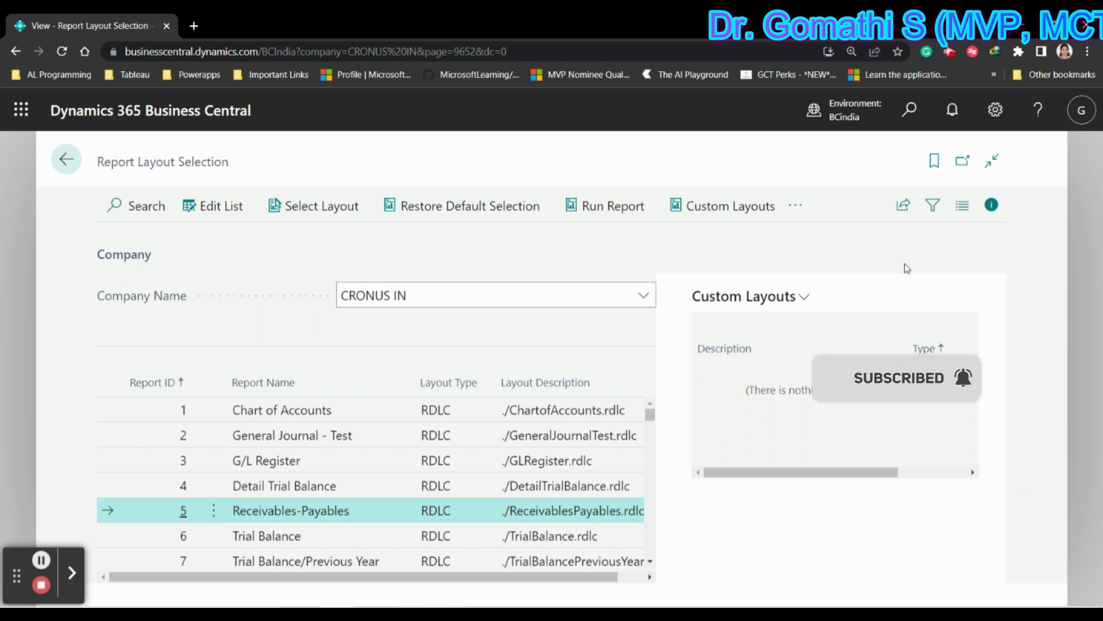
pyautogui.click(797, 207)
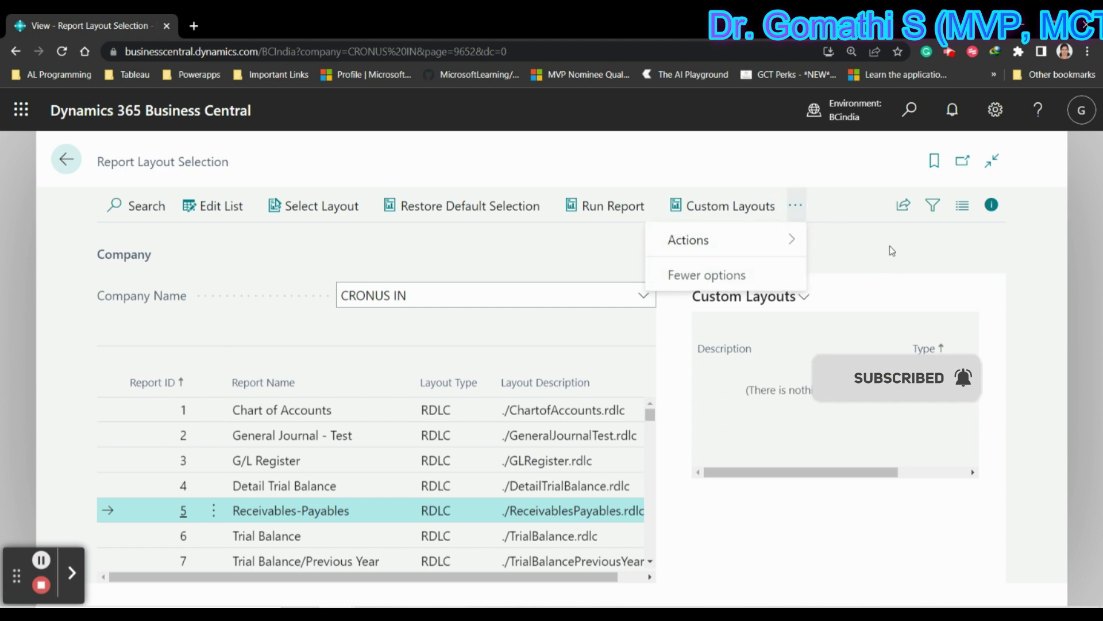
pyautogui.click(871, 260)
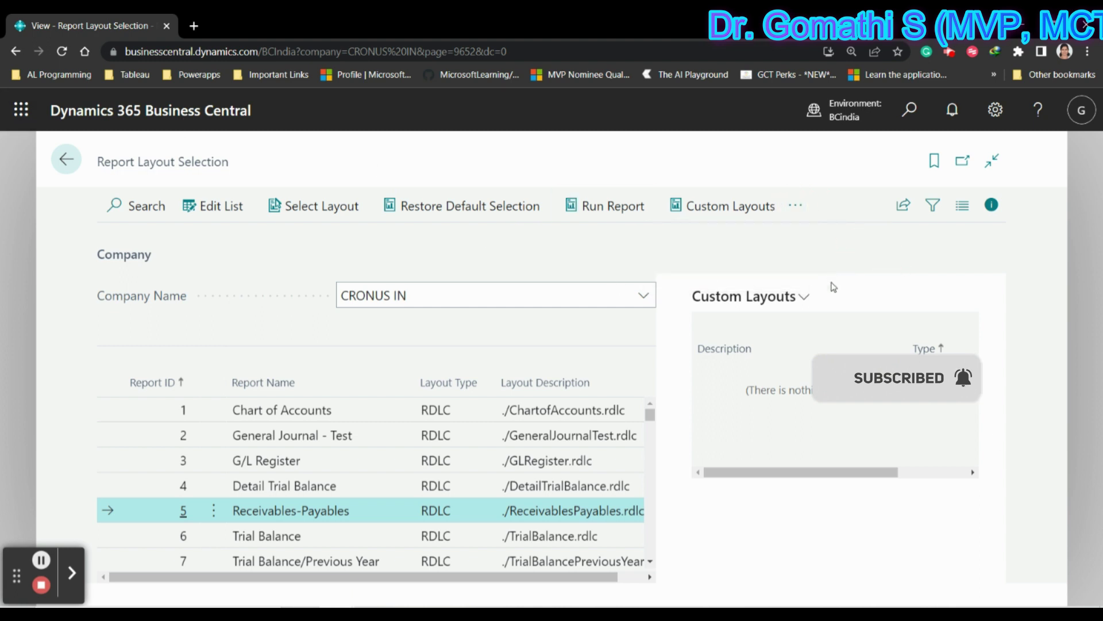
pyautogui.scroll(-6, 510, 414)
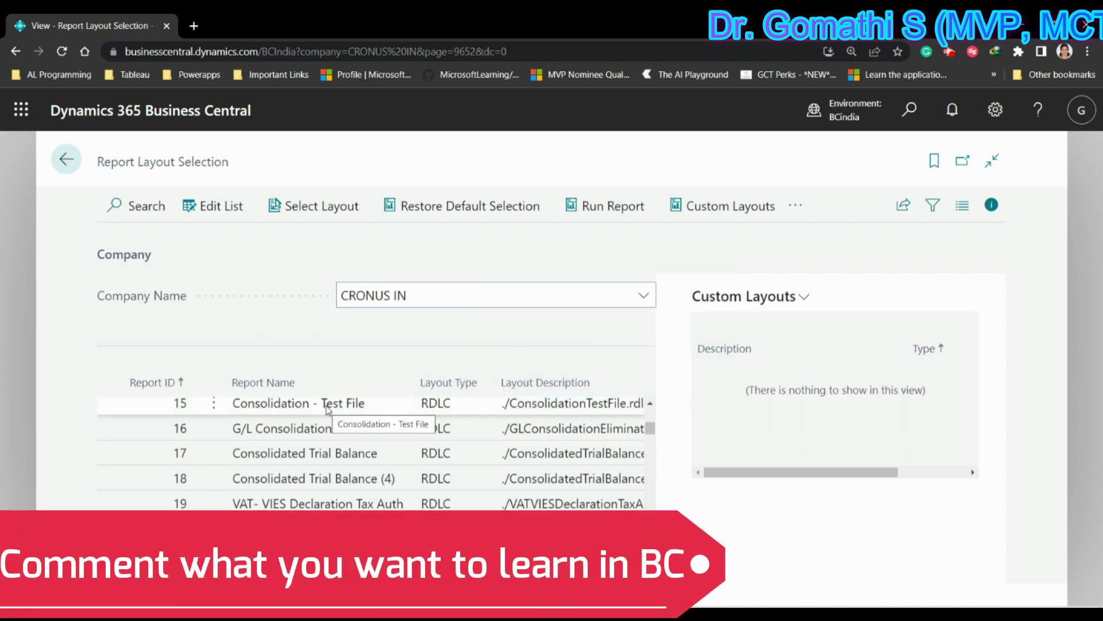
pyautogui.scroll(-8, 365, 460)
pyautogui.scroll(-15, 364, 459)
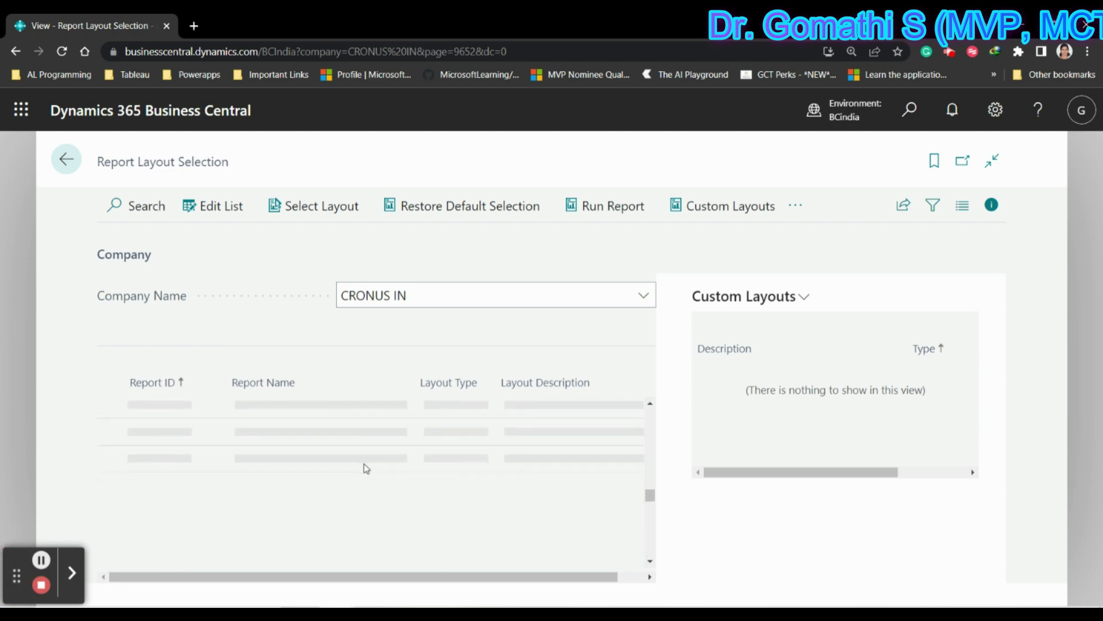
pyautogui.scroll(-3, 364, 466)
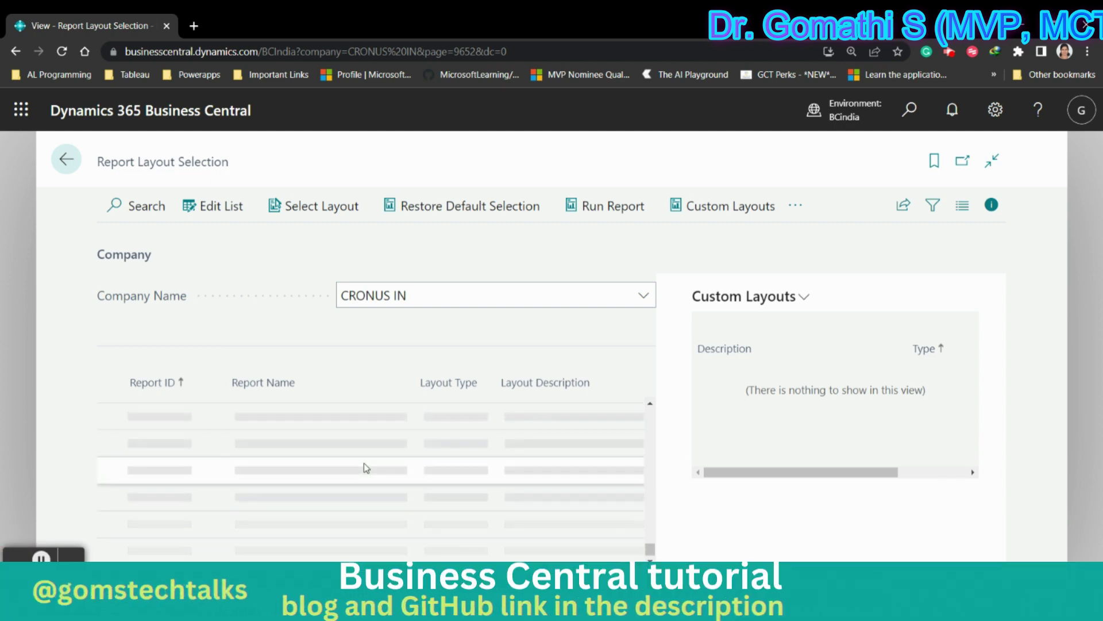